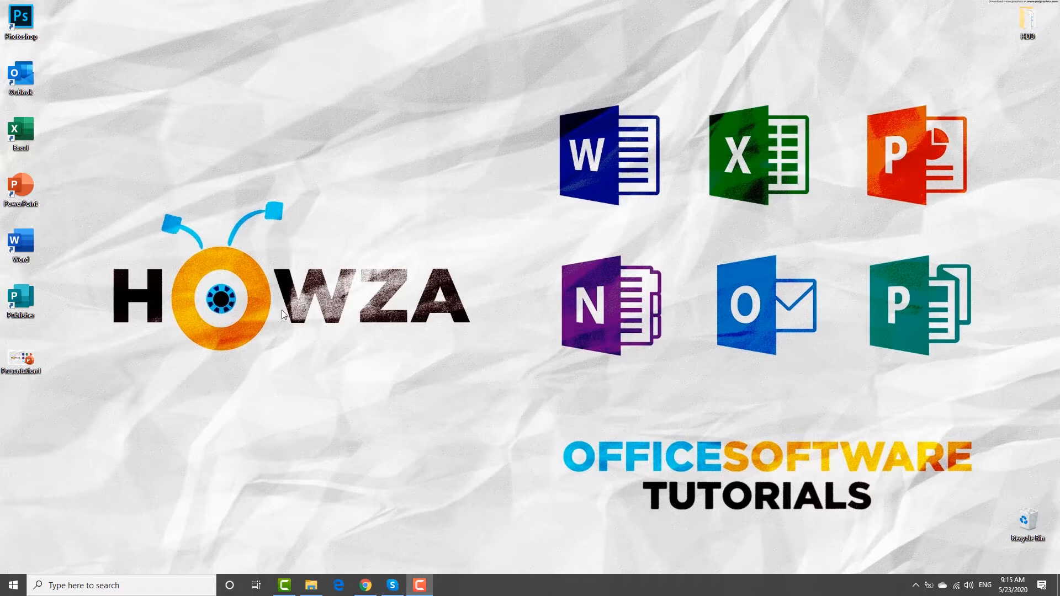
- Open the Presentation1 presentation from the desktop in PowerPoint
{"action": "double_click", "coordinate": [21, 360]}
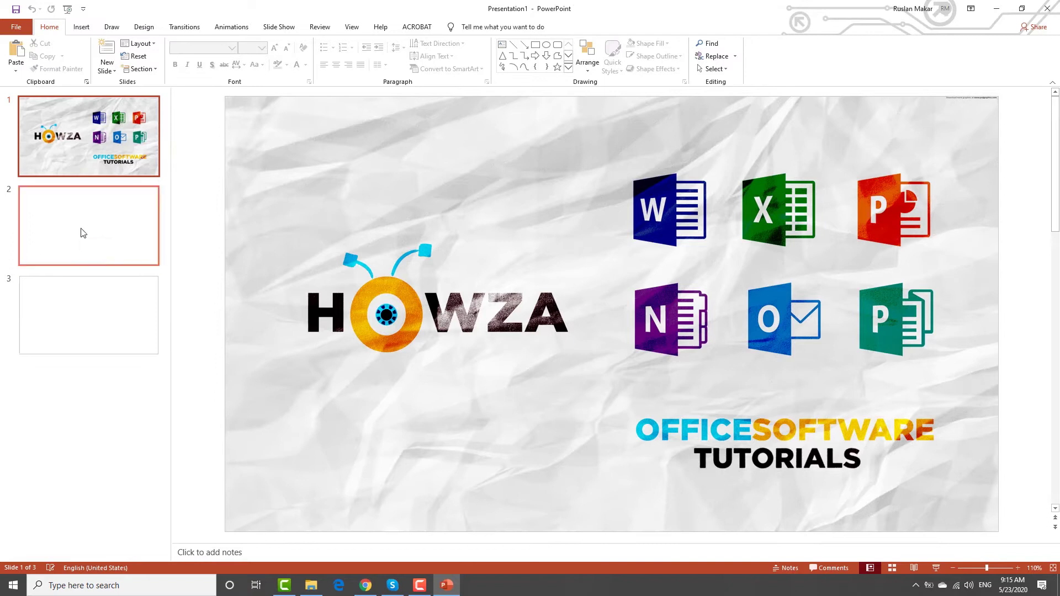
- Switch to Slide Master view and select the top-level master slide for editing
{"action": "left_click", "coordinate": [83, 232]}
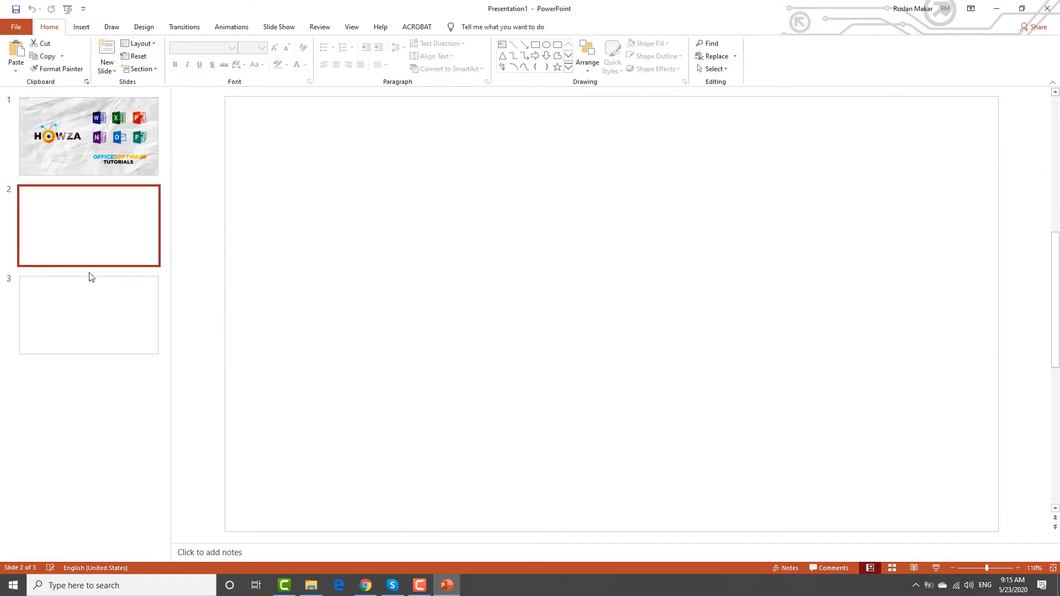
{"action": "left_click", "coordinate": [351, 27]}
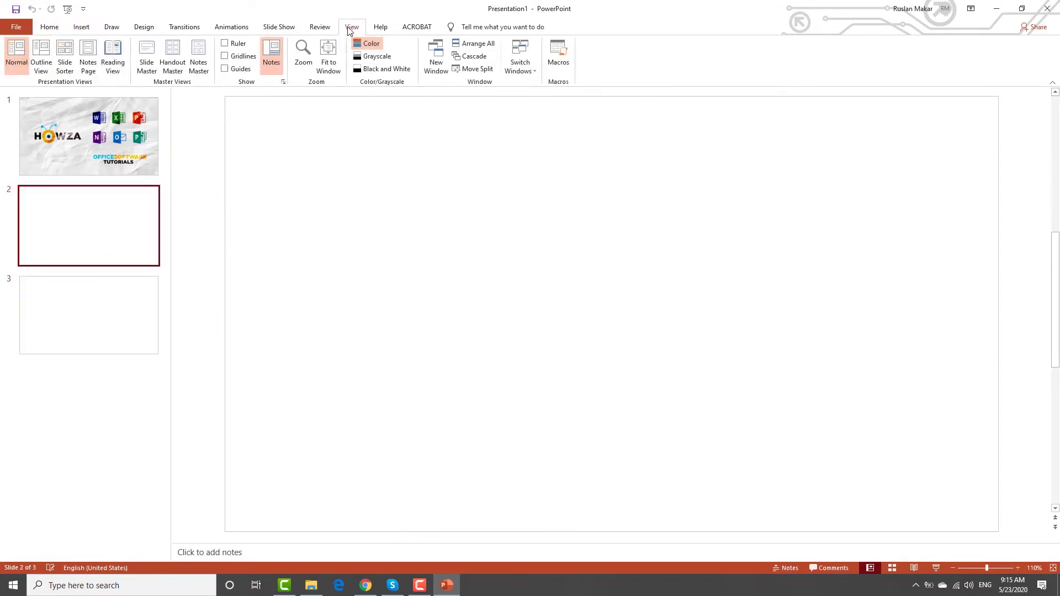
{"action": "left_click", "coordinate": [147, 58]}
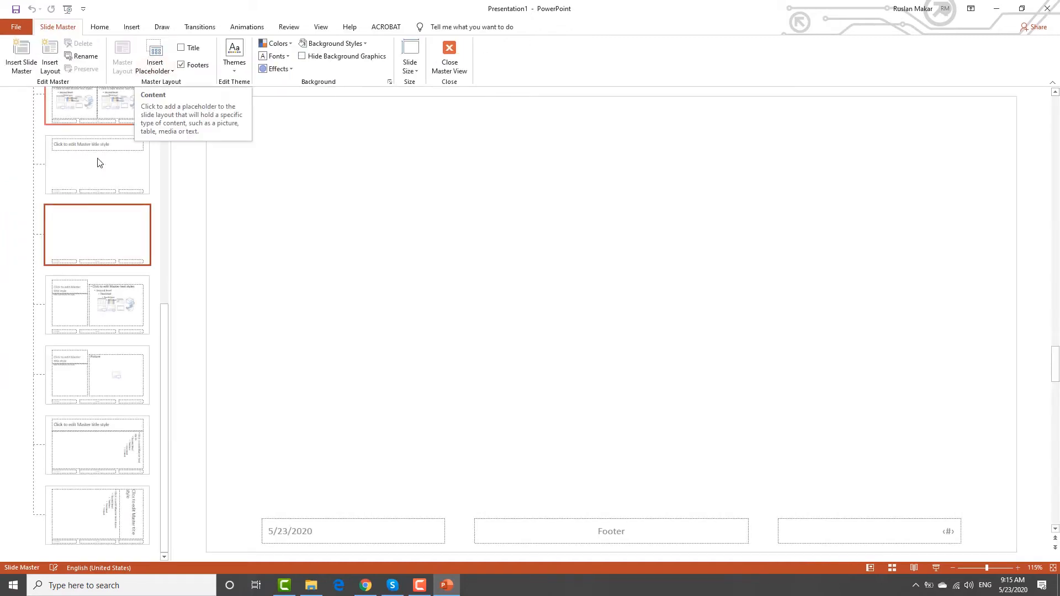
{"action": "scroll", "coordinate": [94, 171], "scroll_direction": "up", "scroll_amount": 5}
{"action": "left_click", "coordinate": [84, 133]}
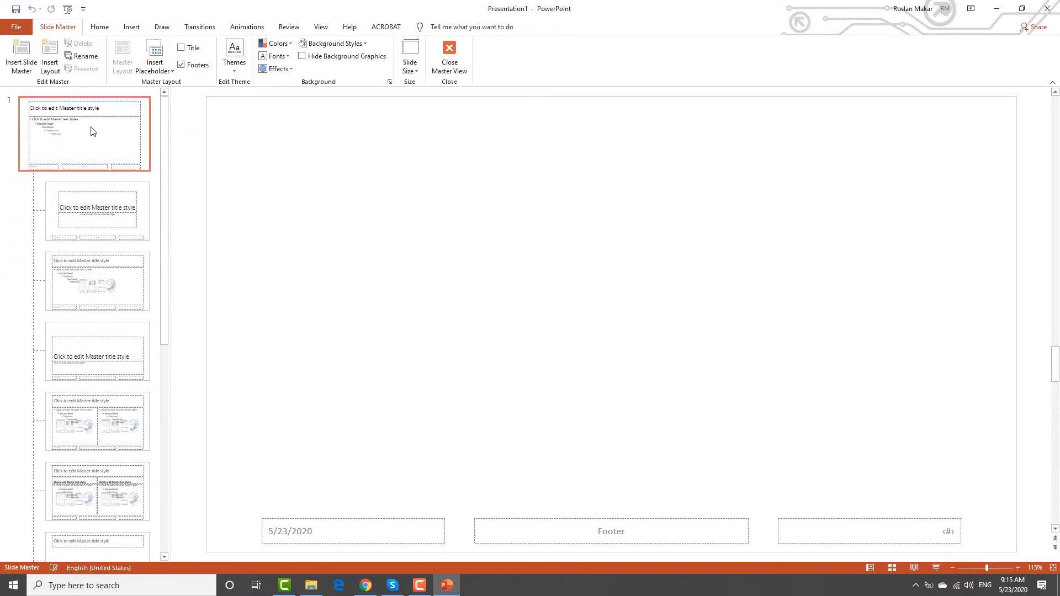
- Draw a text box reading WATERMARK on the master, rotate it diagonally and select the word for sizing
{"action": "left_click", "coordinate": [137, 30]}
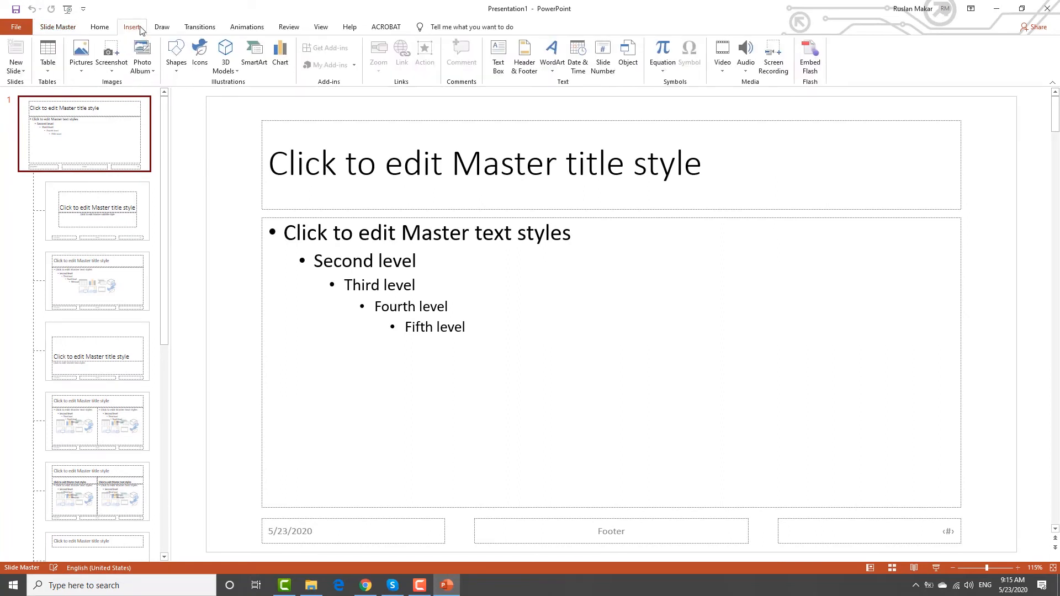
{"action": "left_click", "coordinate": [498, 58]}
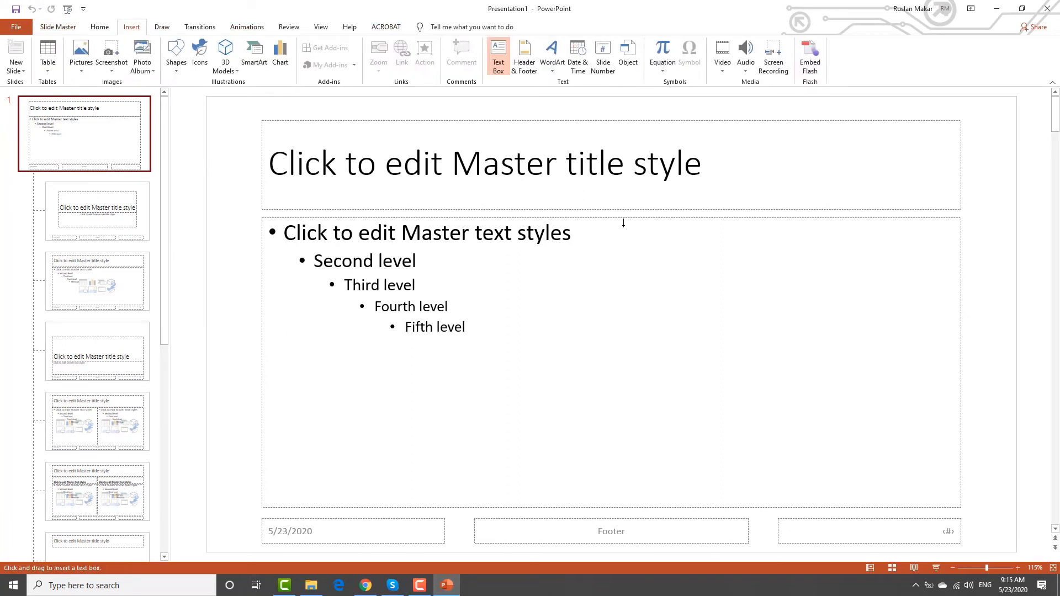
{"action": "left_click_drag", "start_coordinate": [598, 244], "coordinate": [904, 444]}
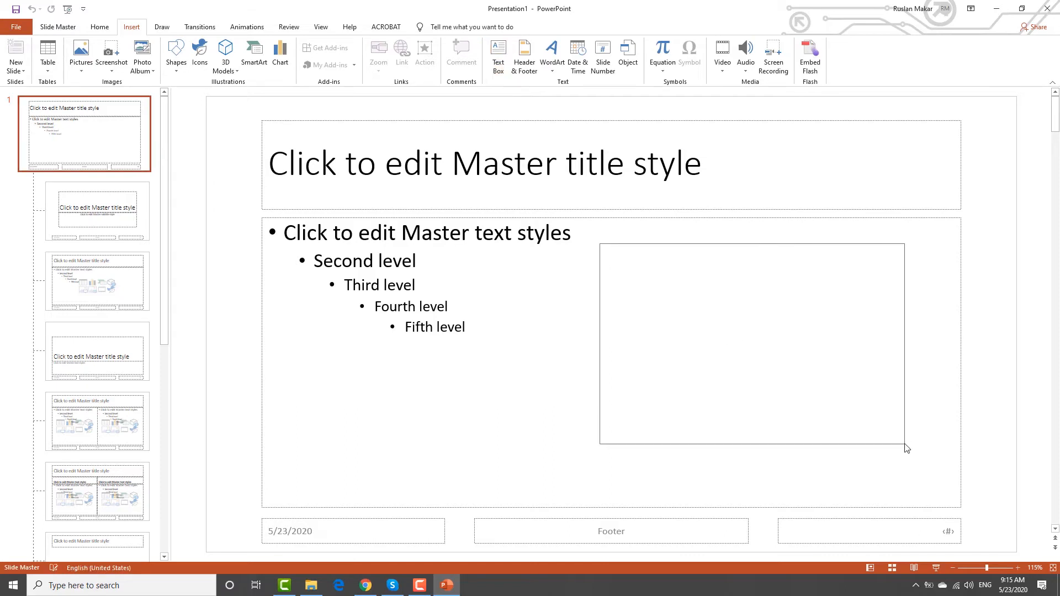
{"action": "type", "text": "WATERMARK"}
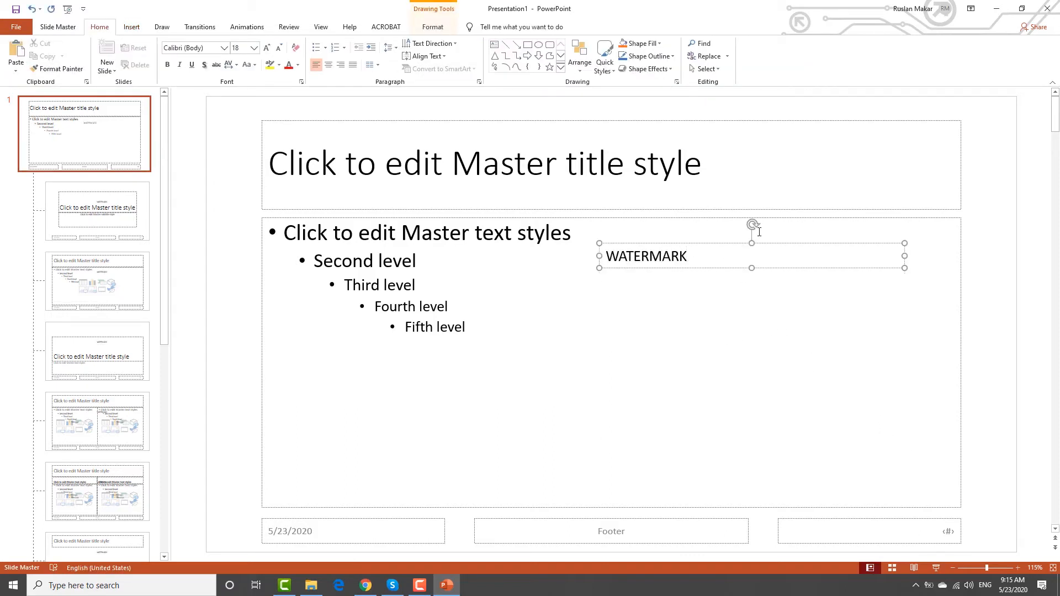
{"action": "left_click_drag", "start_coordinate": [752, 224], "coordinate": [740, 231]}
{"action": "double_click", "coordinate": [679, 306]}
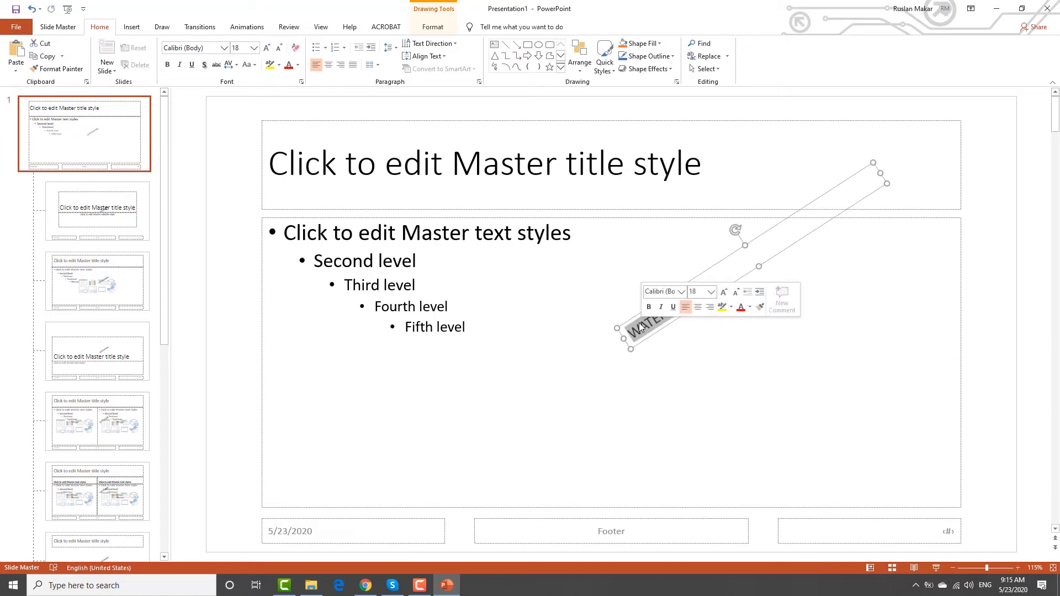
{"action": "left_click", "coordinate": [254, 47]}
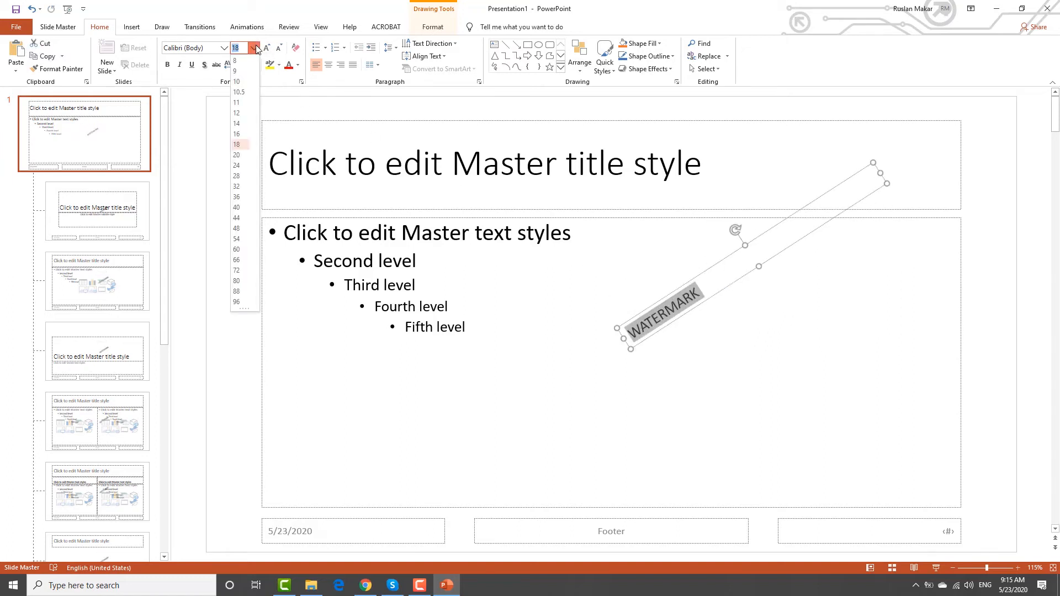
- Set WATERMARK to font size 60, move it toward the slide centre and bring up Format Shape
{"action": "left_click", "coordinate": [237, 250]}
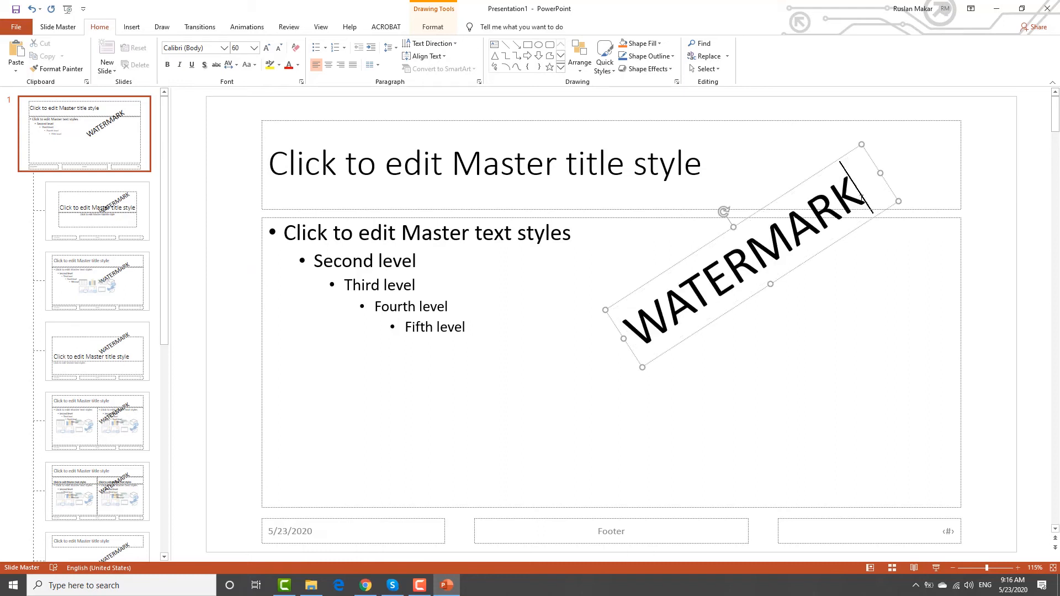
{"action": "mouse_move", "coordinate": [864, 201]}
{"action": "left_mouse_down"}
{"action": "mouse_move", "coordinate": [792, 190]}
{"action": "mouse_move", "coordinate": [705, 217]}
{"action": "left_mouse_up"}
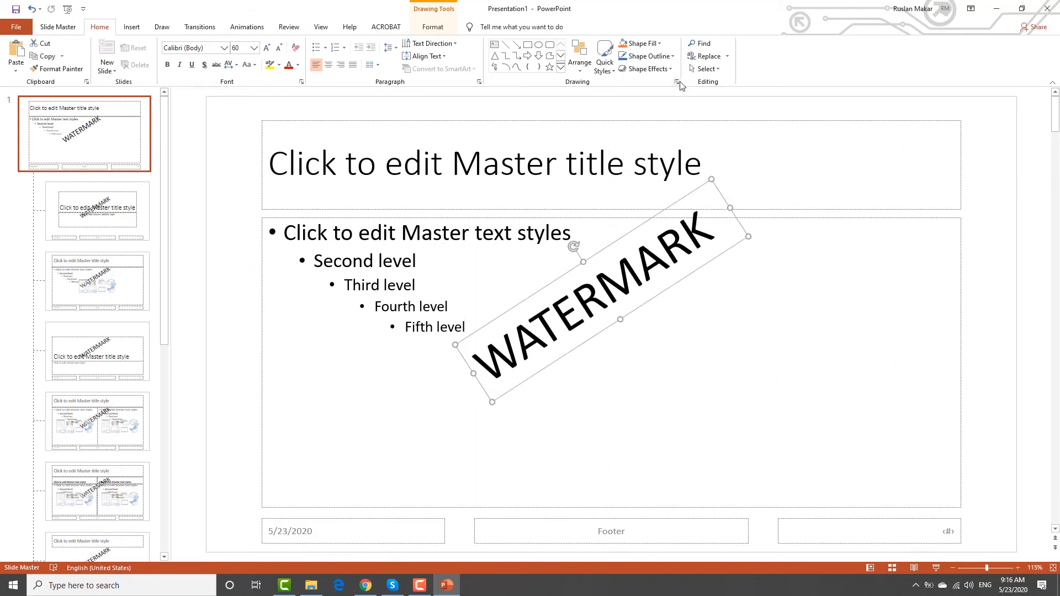
{"action": "left_click", "coordinate": [678, 82]}
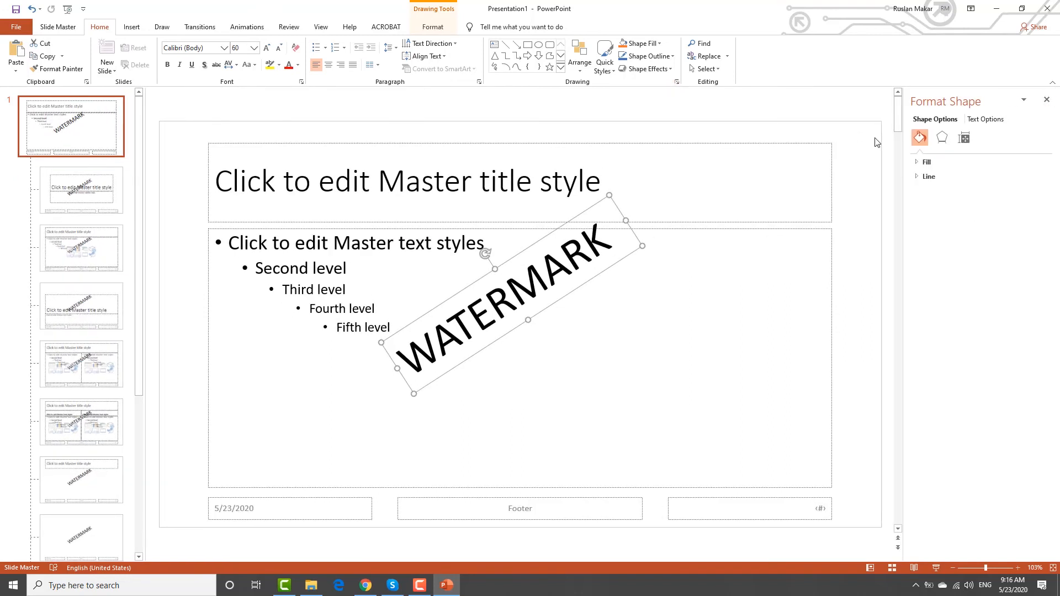
- Under Text Options > Text Fill, raise the WATERMARK transparency to 86%
{"action": "left_click", "coordinate": [985, 119]}
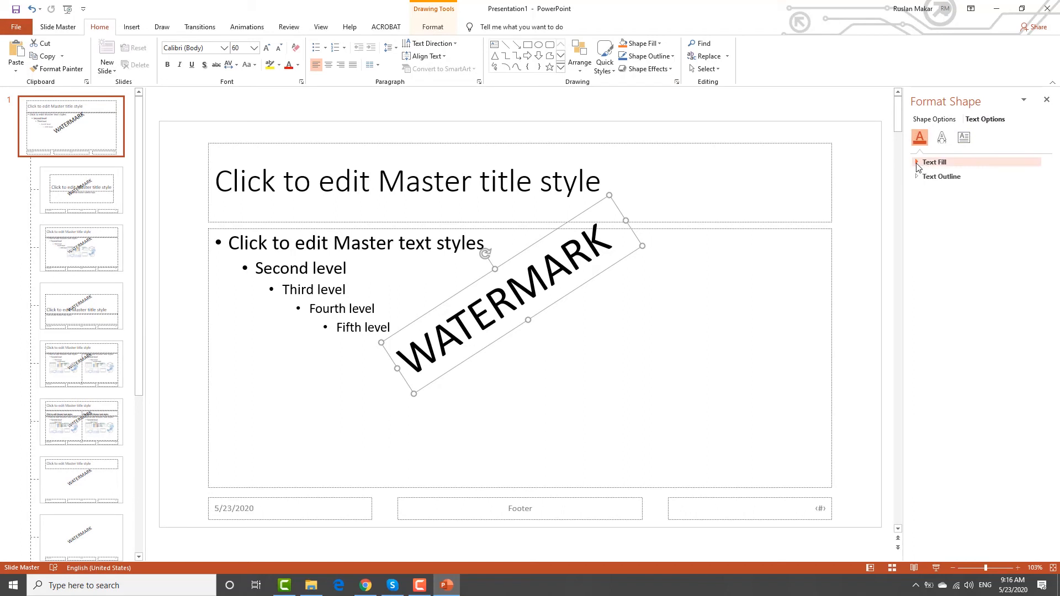
{"action": "left_click", "coordinate": [918, 162]}
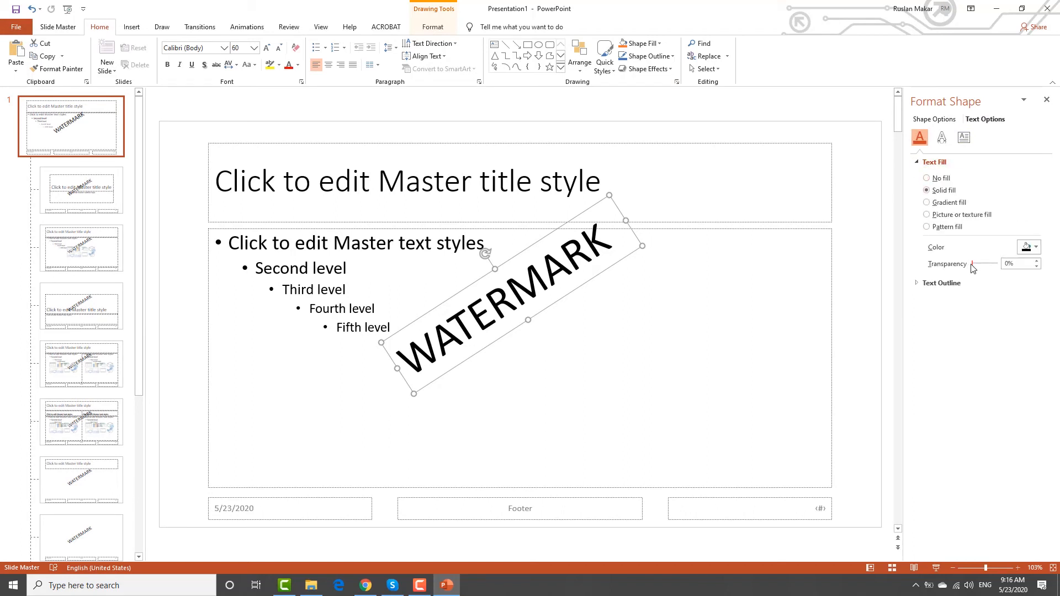
{"action": "left_click_drag", "start_coordinate": [972, 264], "coordinate": [996, 264]}
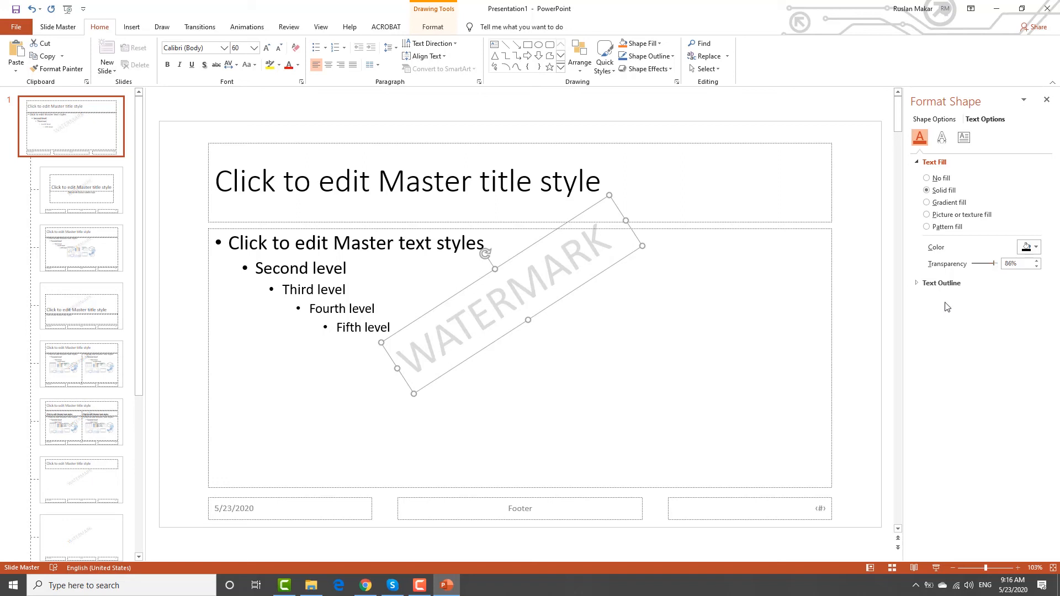
{"action": "left_click", "coordinate": [58, 27]}
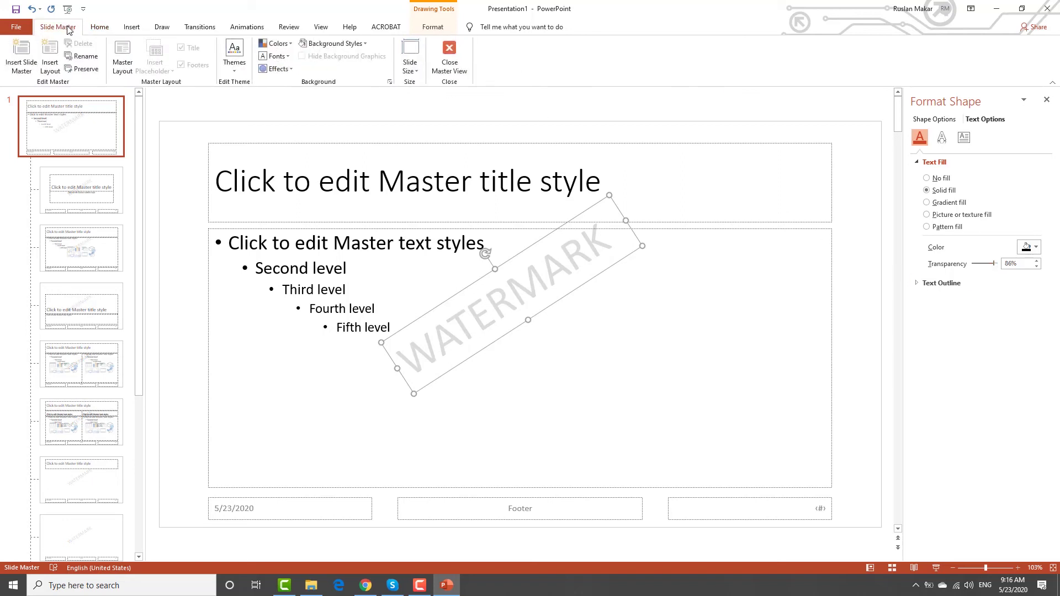
- Close Master View and check slides 3 and 2 show the faint diagonal WATERMARK
{"action": "left_click", "coordinate": [449, 58]}
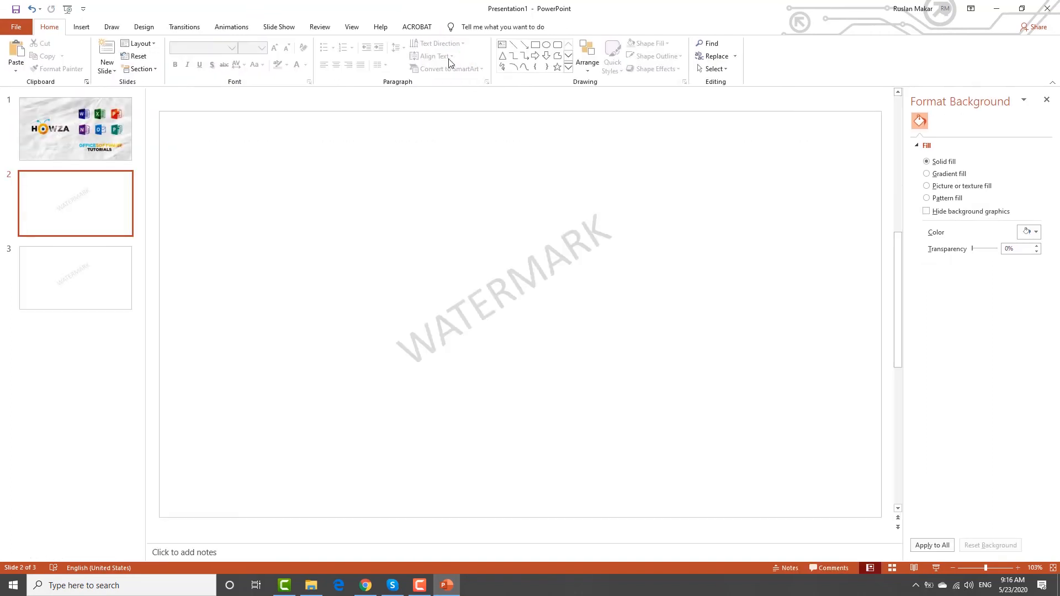
{"action": "left_click", "coordinate": [109, 281]}
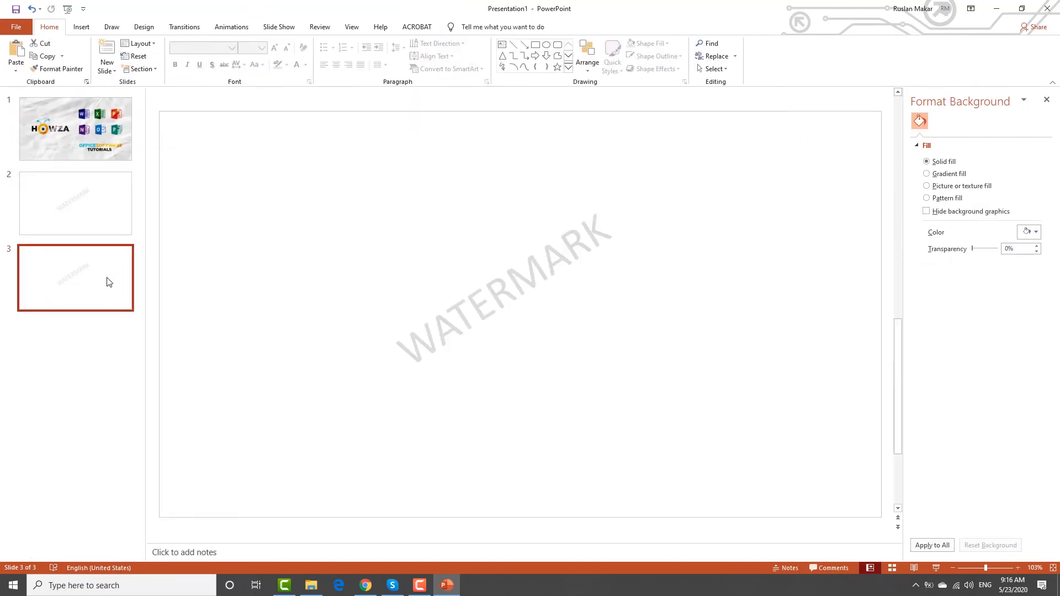
{"action": "left_click", "coordinate": [96, 215]}
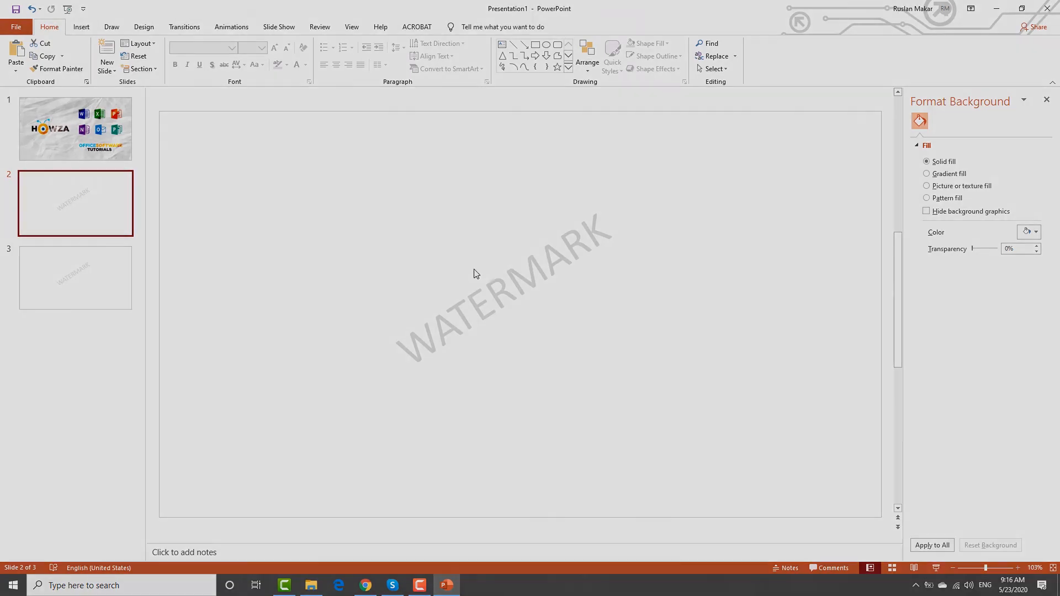